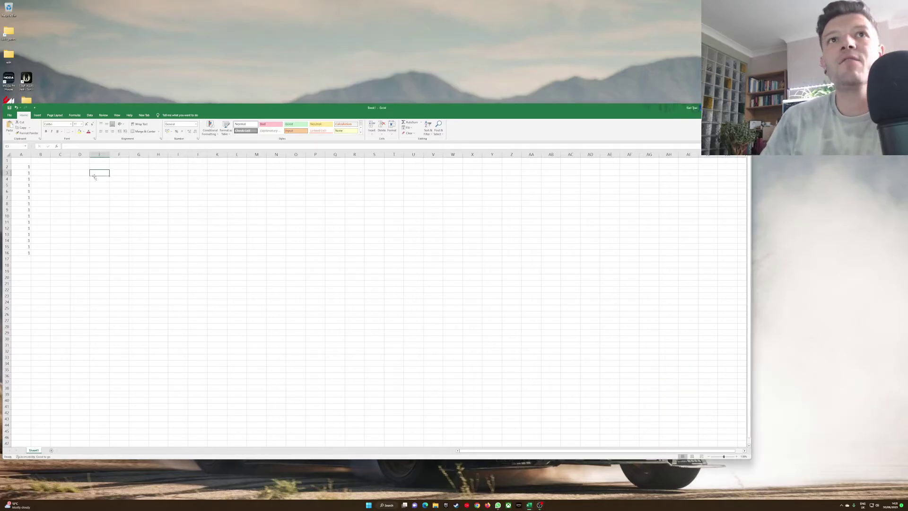
# Select a few cell ranges on the sheet, ending on I11, then open Excel Options from File.
pyautogui.moveTo(23, 167); pyautogui.dragTo(168, 259)
pyautogui.click(99, 215)
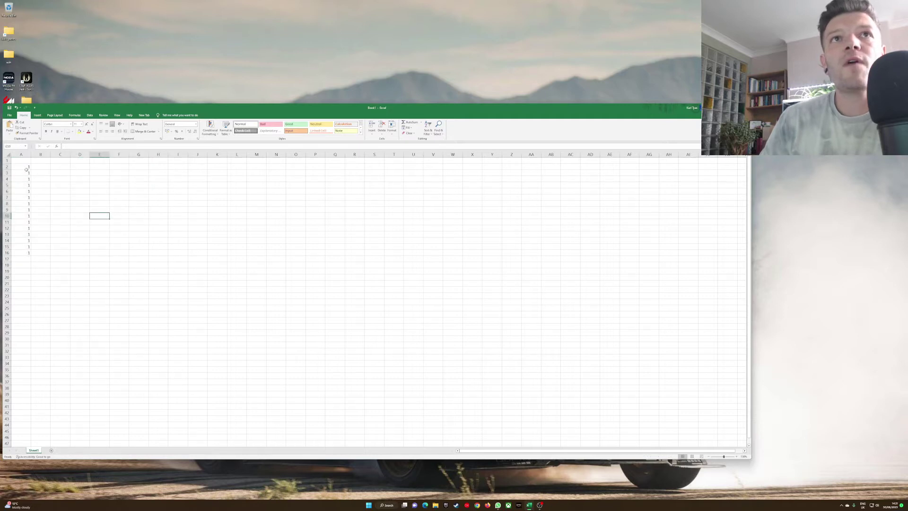
pyautogui.moveTo(22, 166); pyautogui.dragTo(241, 258)
pyautogui.click(237, 265)
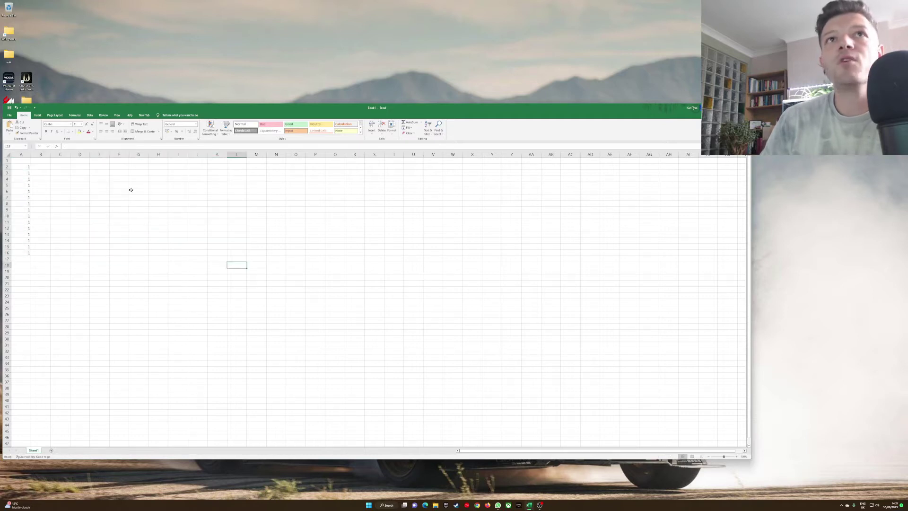
pyautogui.click(182, 222)
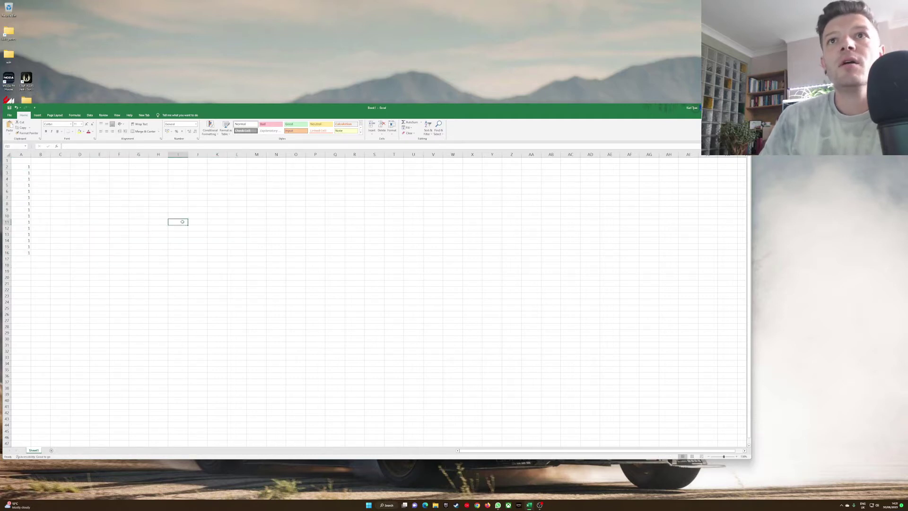
pyautogui.click(8, 116)
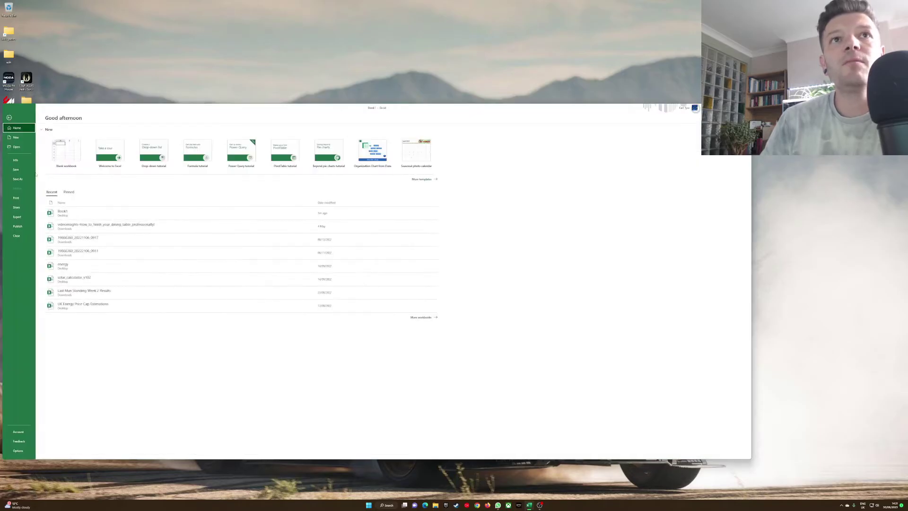
pyautogui.click(18, 450)
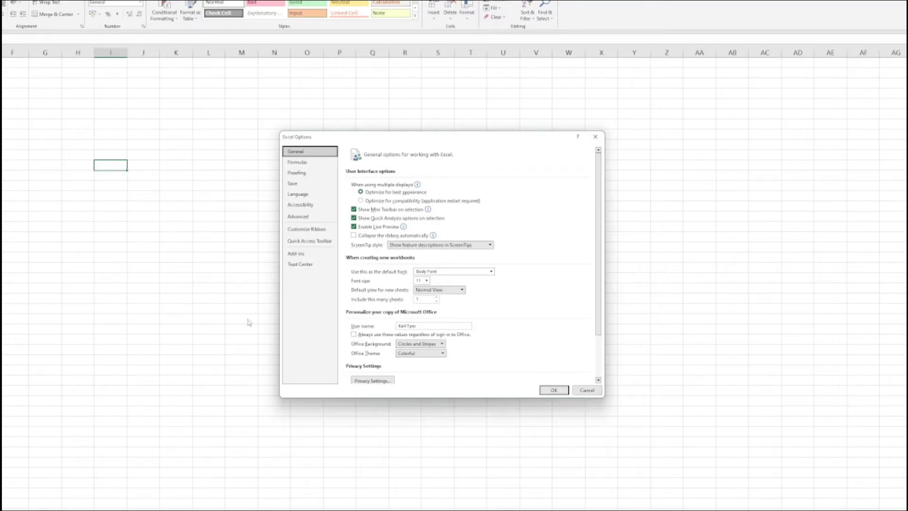
# Add Share Workbook (Legacy) from All Commands to the Quick Access Toolbar and confirm with OK.
pyautogui.click(325, 244)
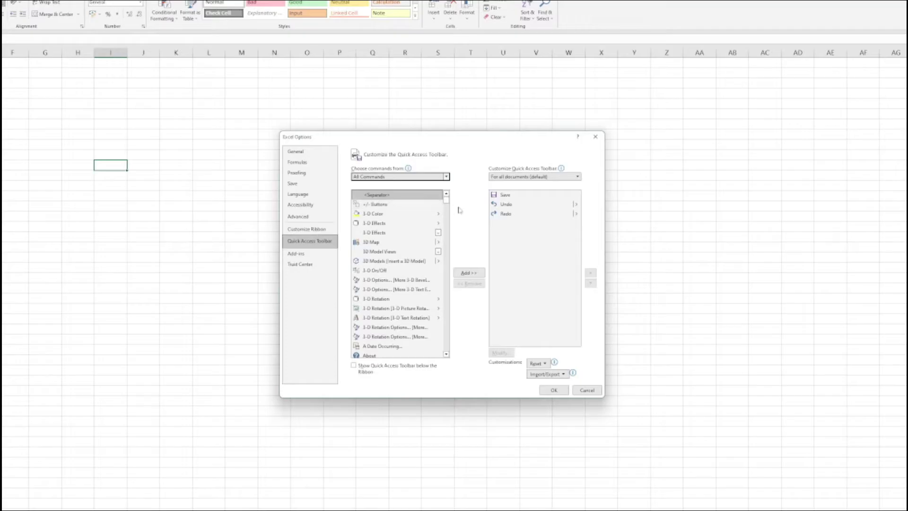
pyautogui.moveTo(445, 202); pyautogui.dragTo(458, 321)
pyautogui.scroll(-3, 401, 309)
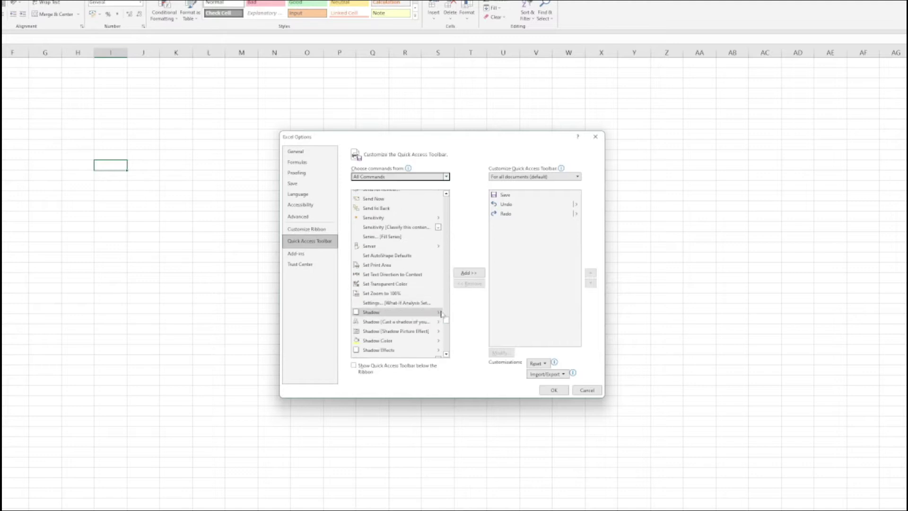
pyautogui.scroll(-3, 410, 313)
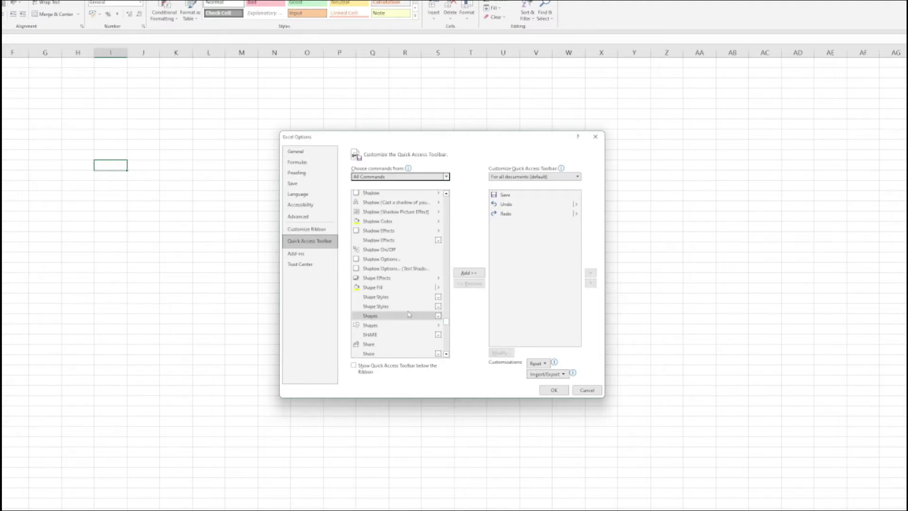
pyautogui.scroll(10, 408, 314)
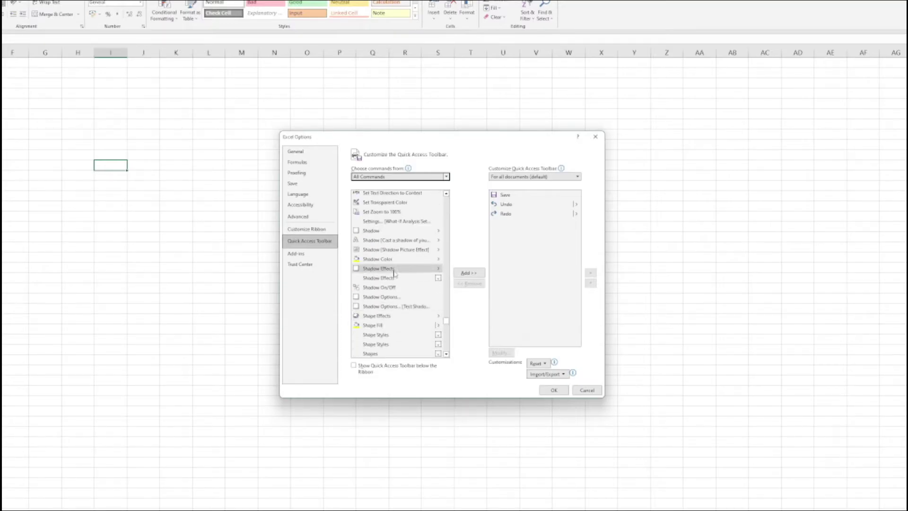
pyautogui.scroll(-1, 395, 306)
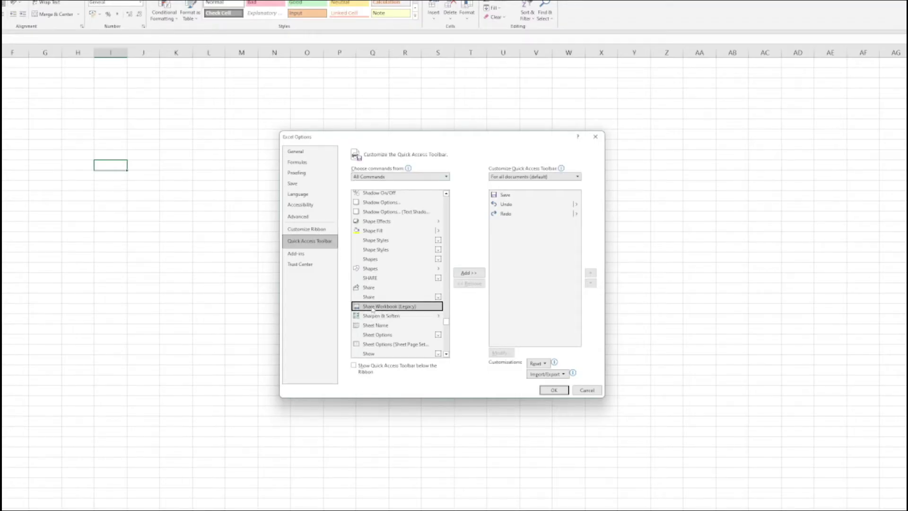
pyautogui.click(468, 273)
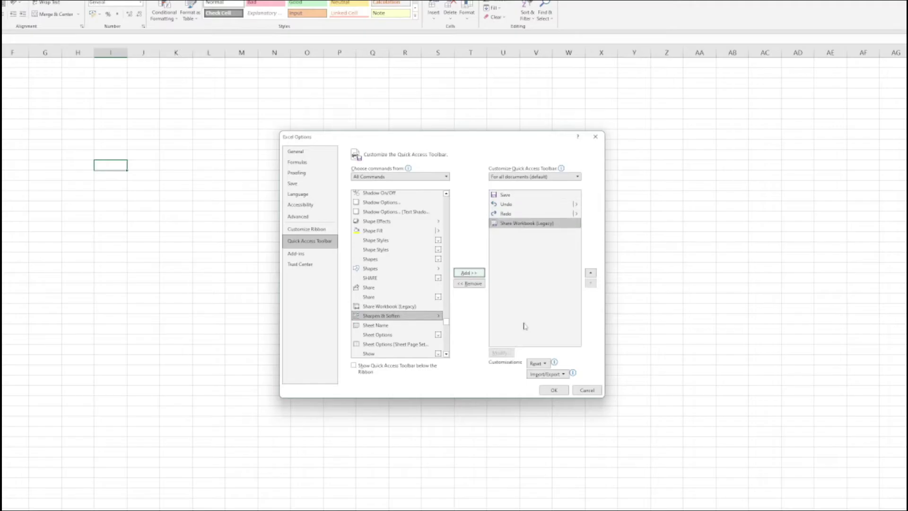
pyautogui.click(552, 390)
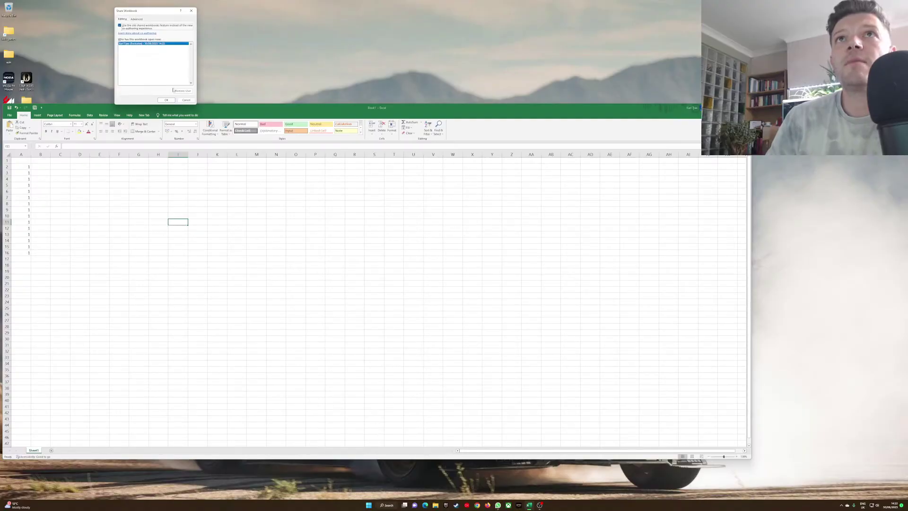
# Confirm legacy sharing and accept saving Book1 as a shared workbook.
pyautogui.click(167, 100)
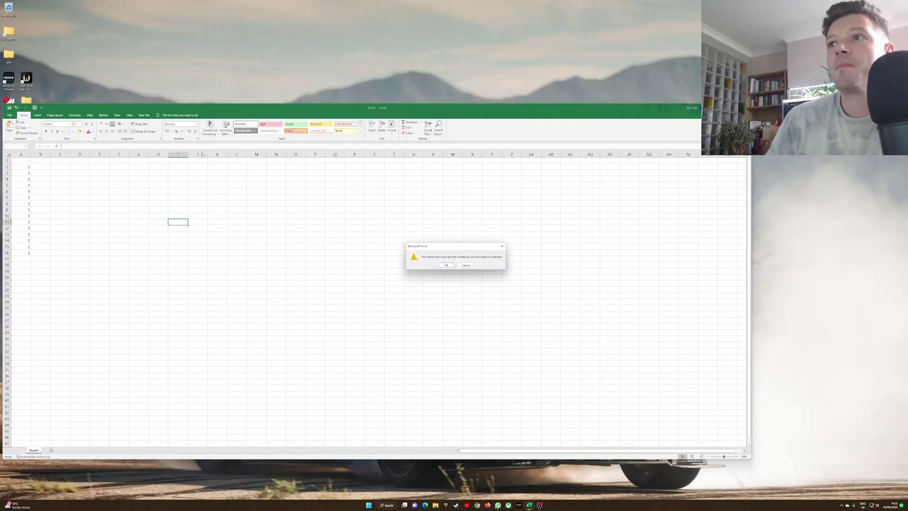
pyautogui.click(451, 266)
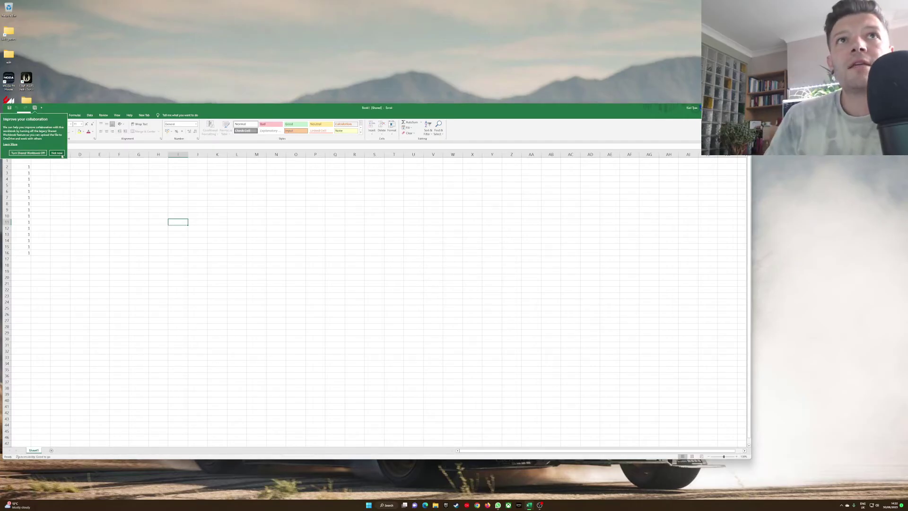
# Dismiss the Improve your collaboration callout, nudge the window, and move cell C7 to D16.
pyautogui.click(137, 223)
pyautogui.click(138, 222)
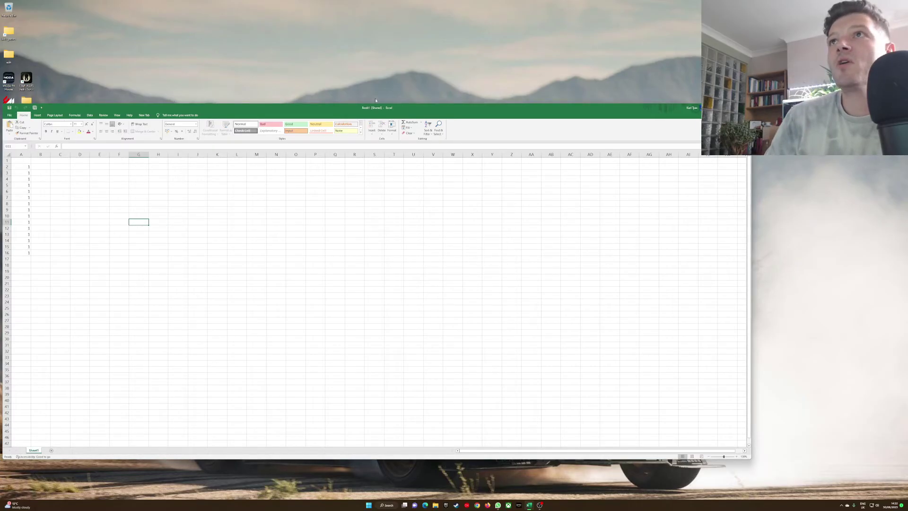
pyautogui.moveTo(375, 100); pyautogui.dragTo(405, 116)
pyautogui.click(150, 228)
pyautogui.click(97, 203)
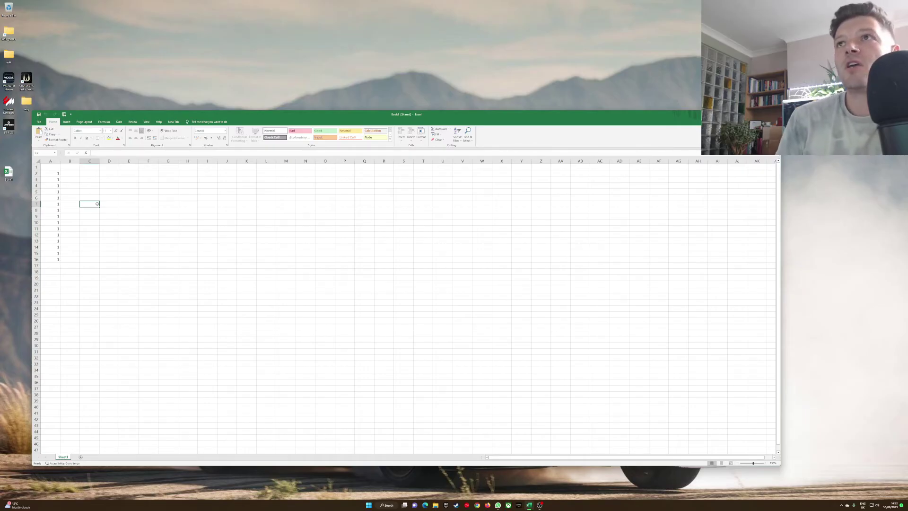
pyautogui.moveTo(97, 203); pyautogui.dragTo(116, 259)
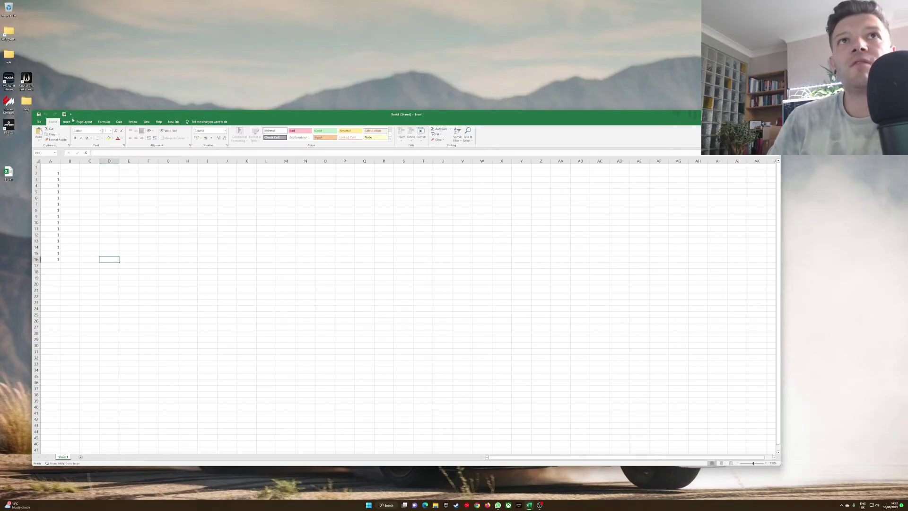
# Review Share Workbook's Advanced settings (30-day history, update on save), cancel unchanged, then select I13.
pyautogui.click(64, 115)
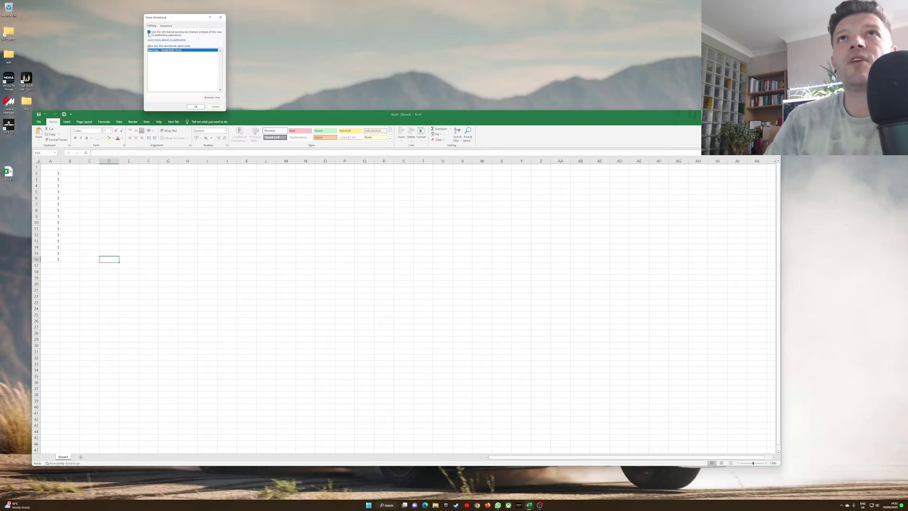
pyautogui.click(166, 26)
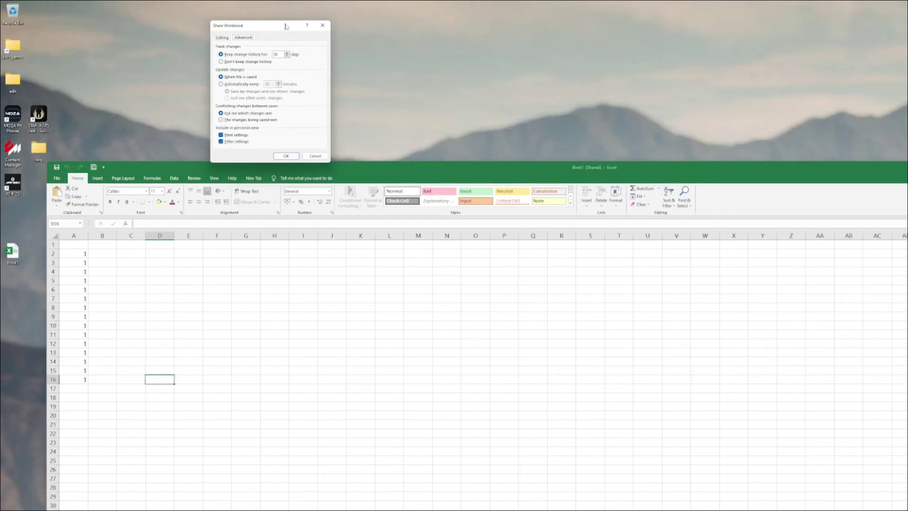
pyautogui.moveTo(281, 23); pyautogui.dragTo(287, 159)
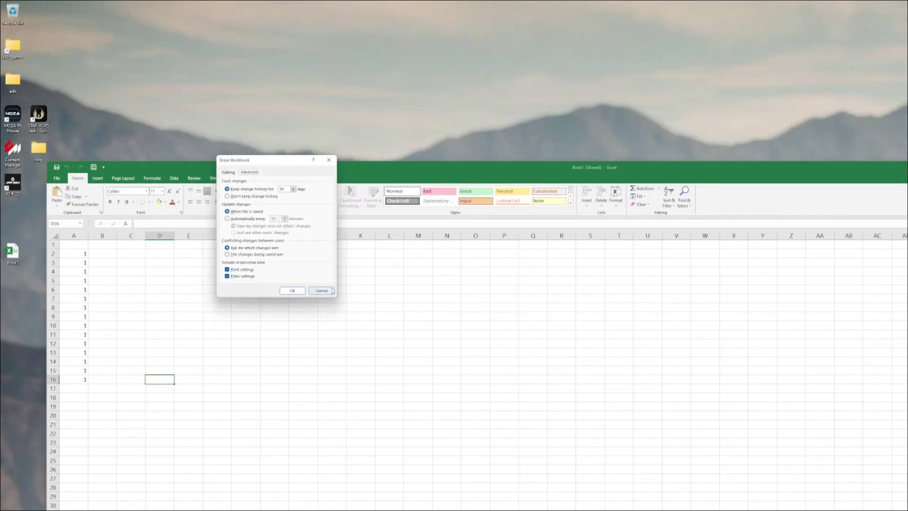
pyautogui.click(229, 173)
pyautogui.click(324, 290)
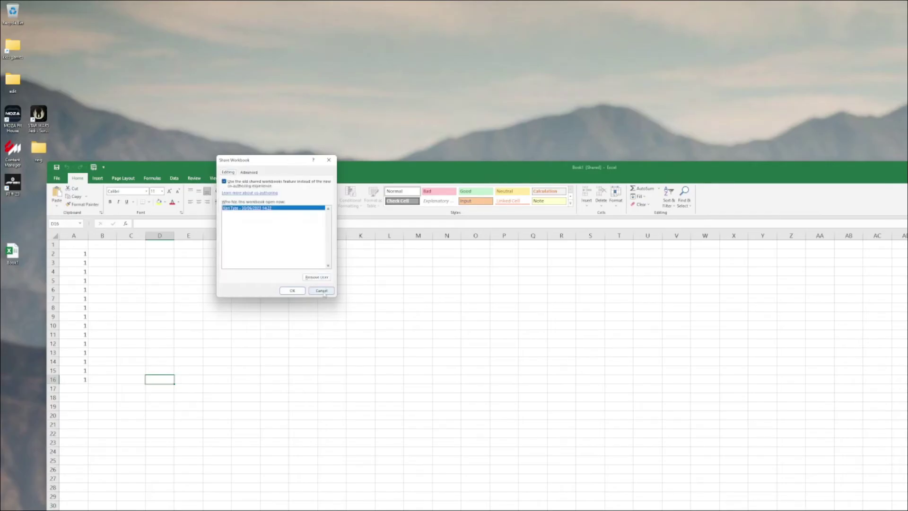
pyautogui.click(297, 352)
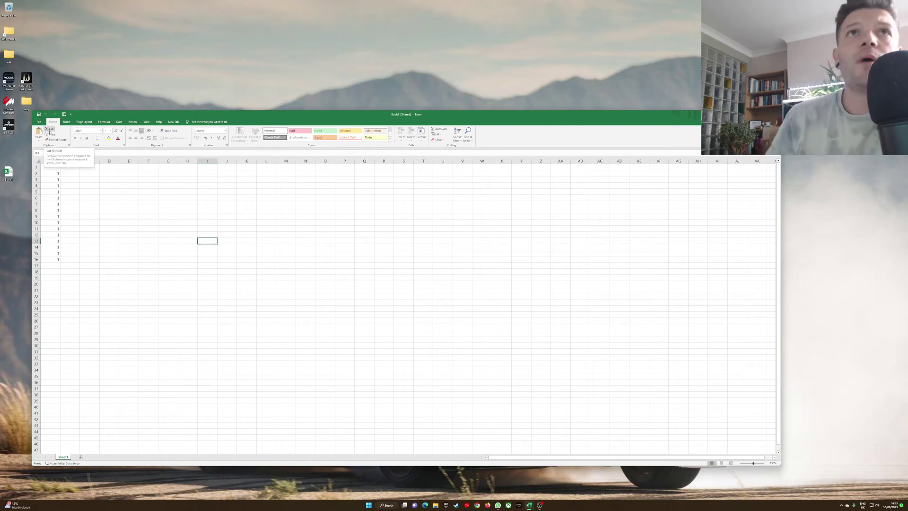
# Open Excel Options on the Customize Ribbon page with the Home tab selected.
pyautogui.click(39, 122)
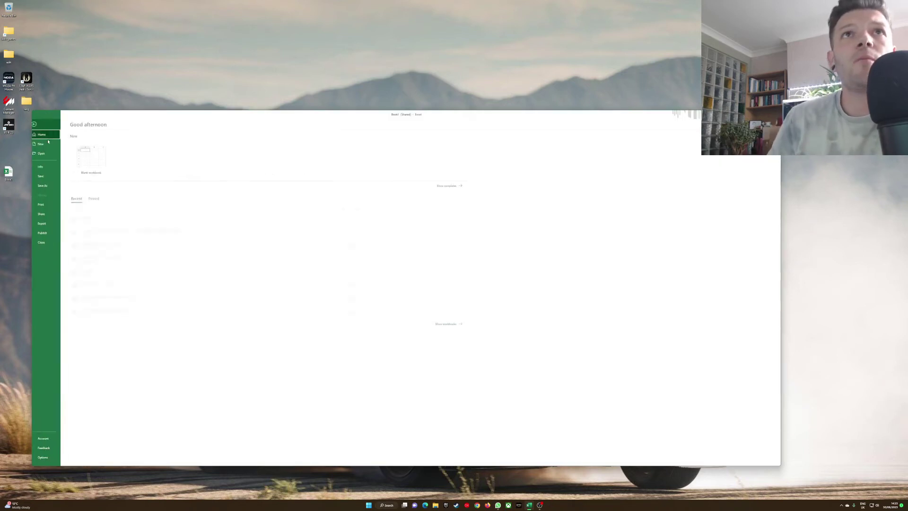
pyautogui.click(47, 457)
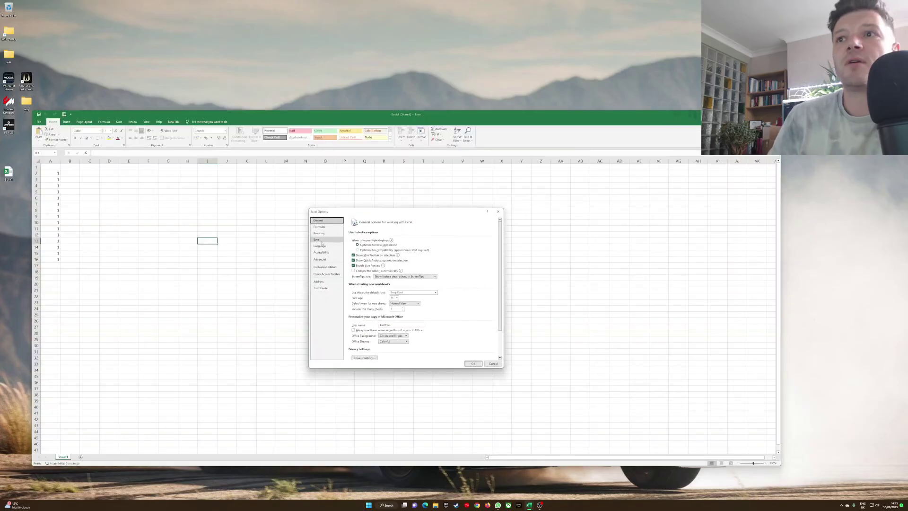
pyautogui.click(333, 267)
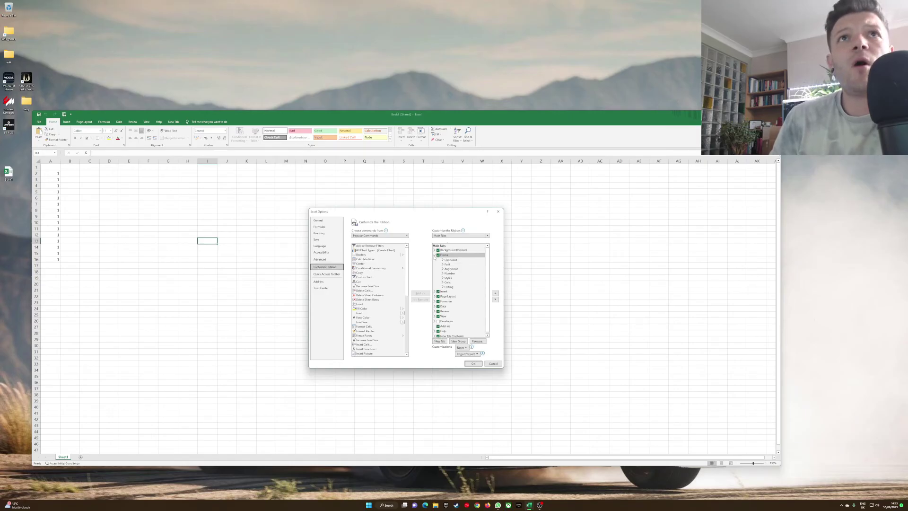
pyautogui.click(445, 256)
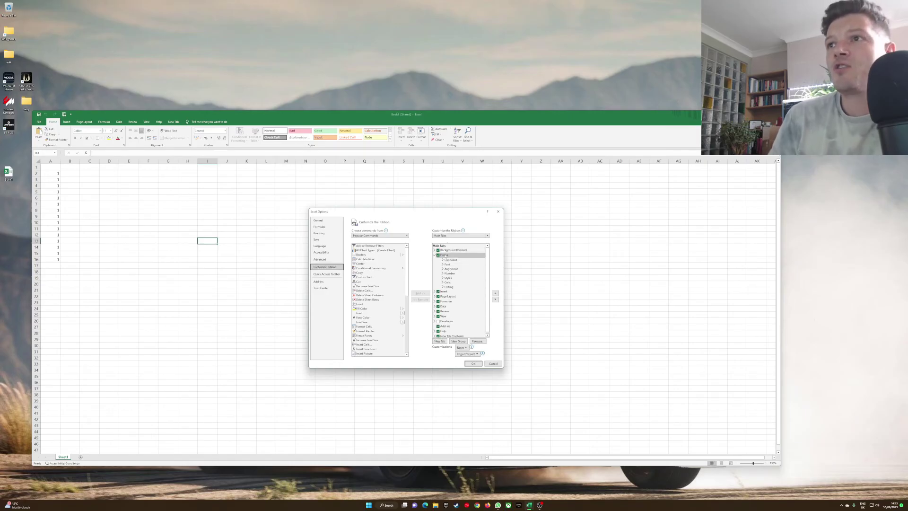
pyautogui.click(444, 255)
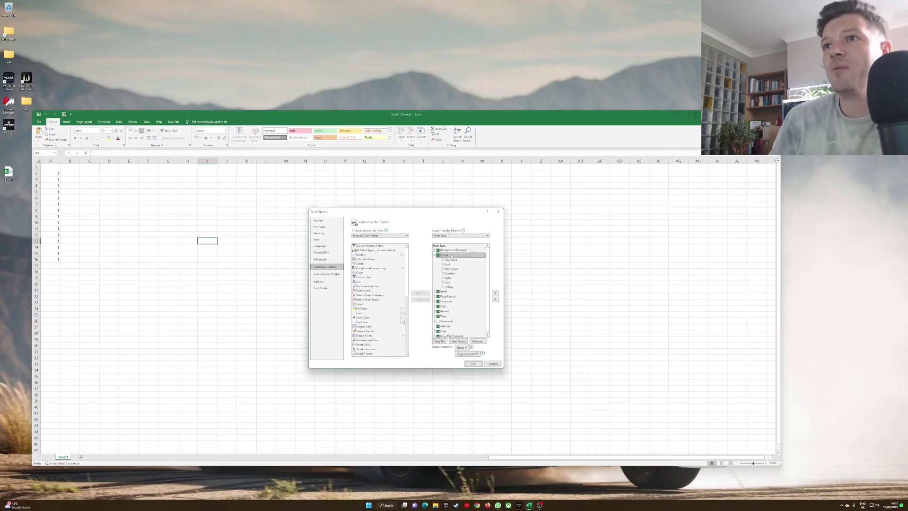
# Switch the command list to All Commands and try adding Share Workbook (Legacy) to Home.
pyautogui.click(380, 235)
pyautogui.click(375, 240)
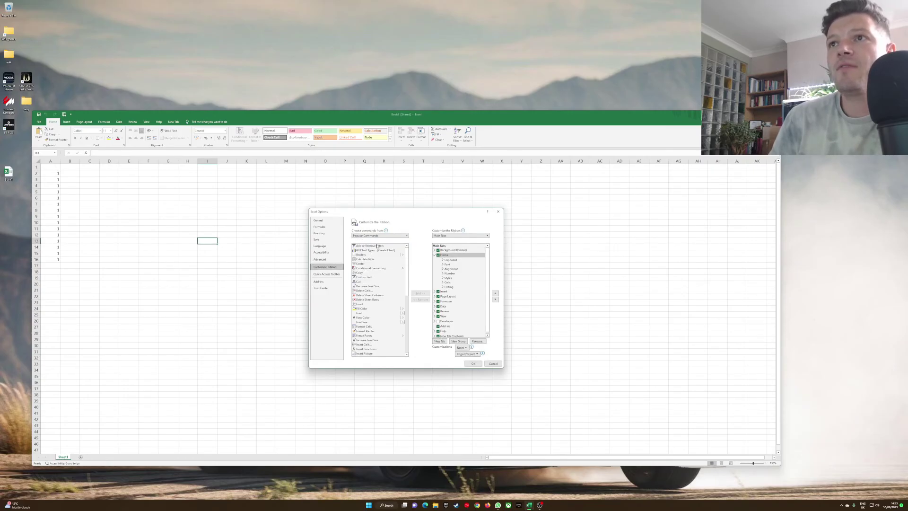
pyautogui.press('Down')
pyautogui.press('Down')
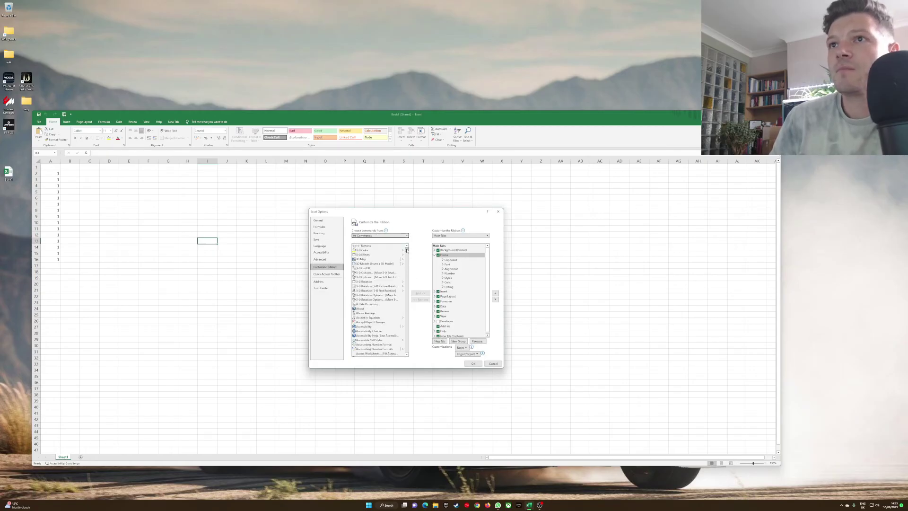
pyautogui.moveTo(407, 249); pyautogui.dragTo(412, 334)
pyautogui.scroll(-7, 381, 327)
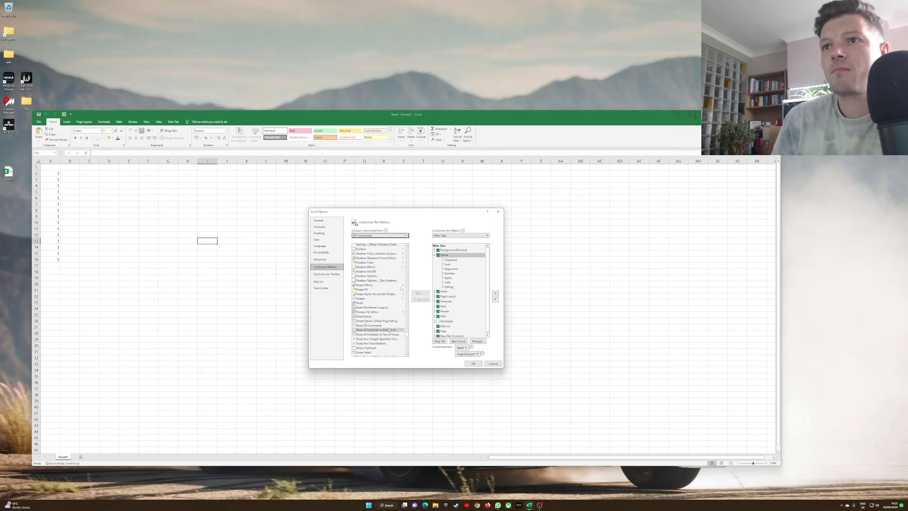
pyautogui.scroll(4, 381, 326)
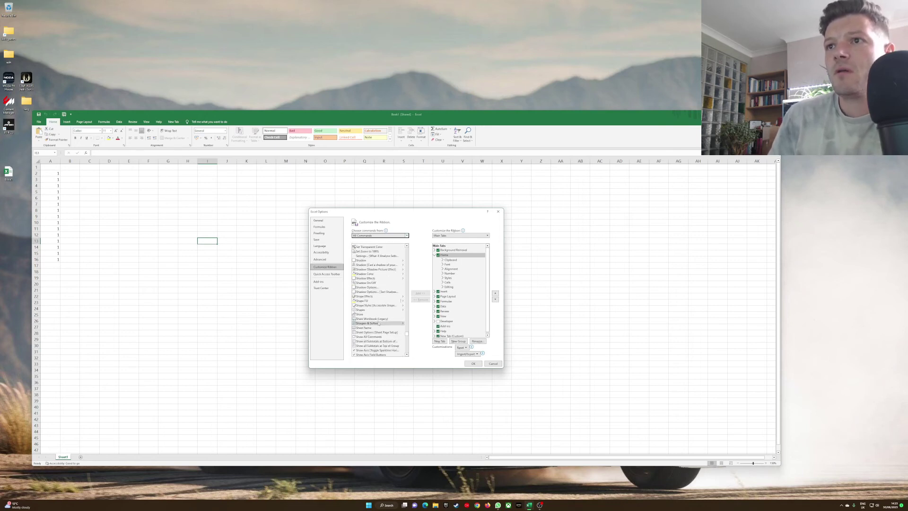
pyautogui.click(376, 319)
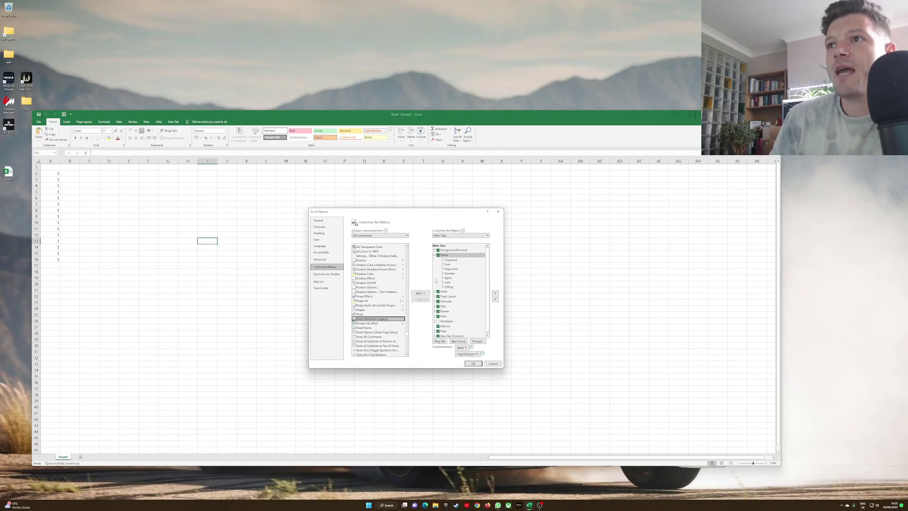
pyautogui.click(420, 295)
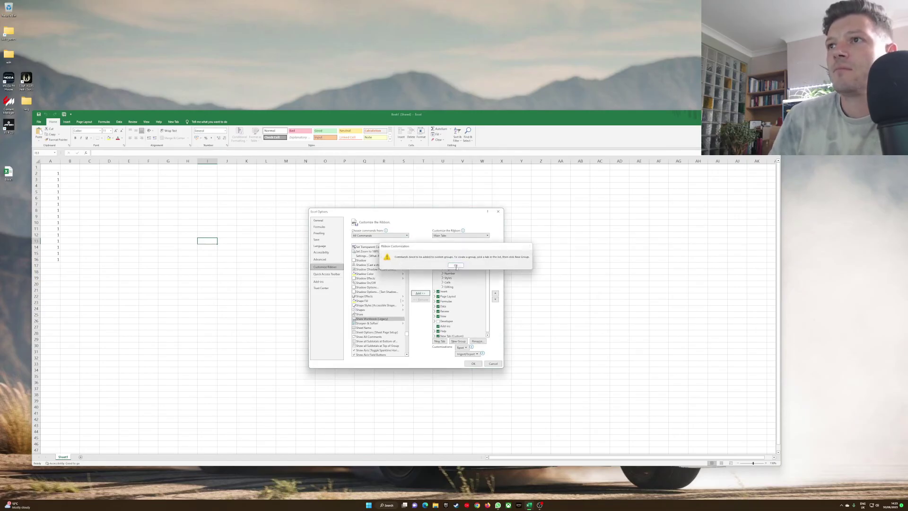
# Dismiss the warning, rename the new Home custom group to 'shortcut', and add Share Workbook (Legacy) into it.
pyautogui.click(452, 266)
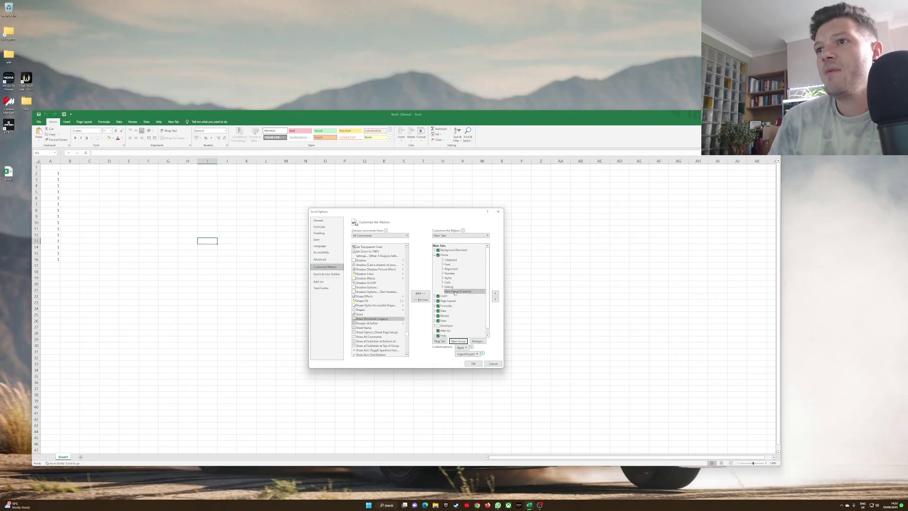
pyautogui.rightClick(455, 293)
pyautogui.click(466, 306)
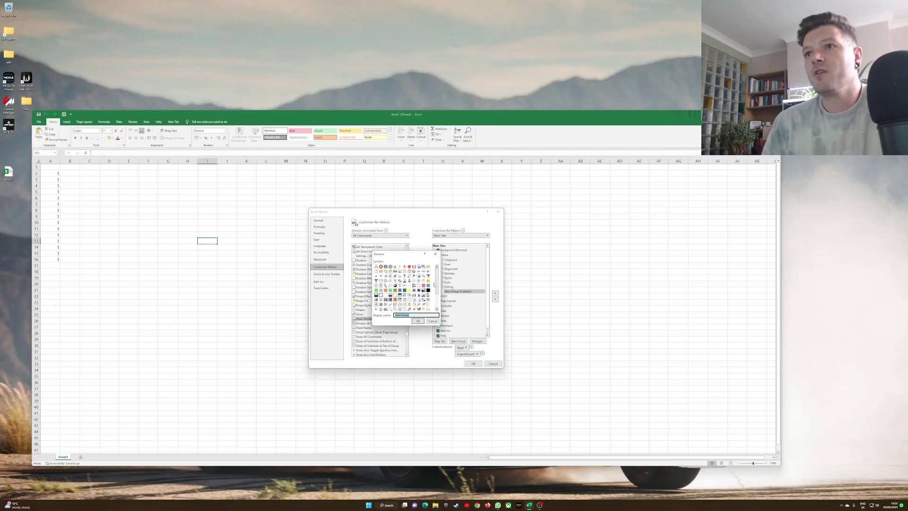
pyautogui.write('shortcut')
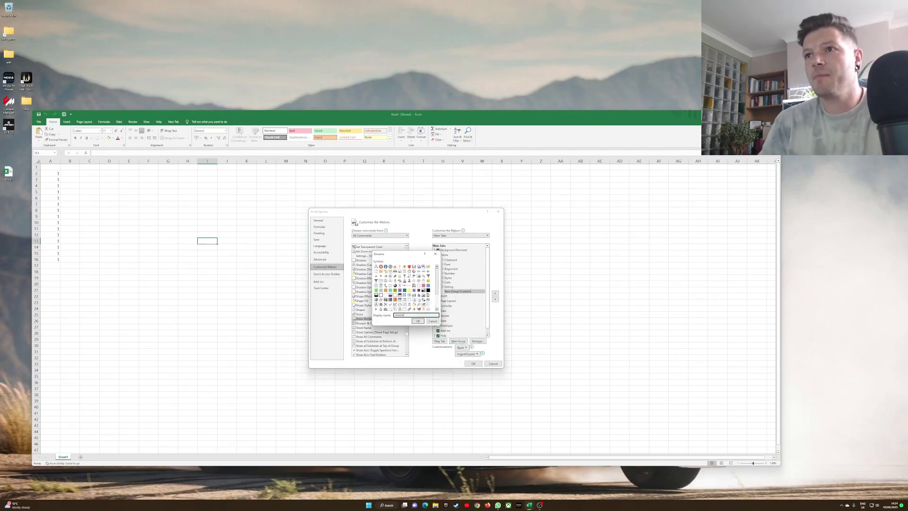
pyautogui.click(418, 321)
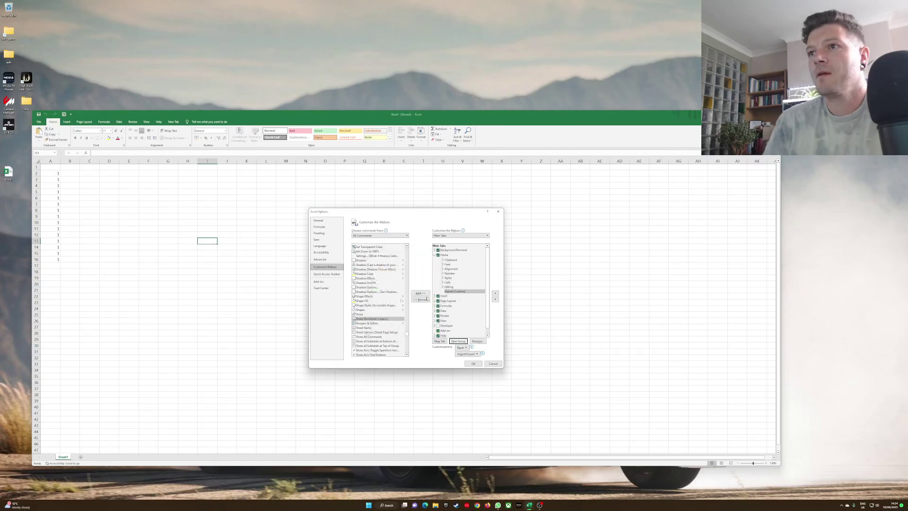
pyautogui.click(378, 321)
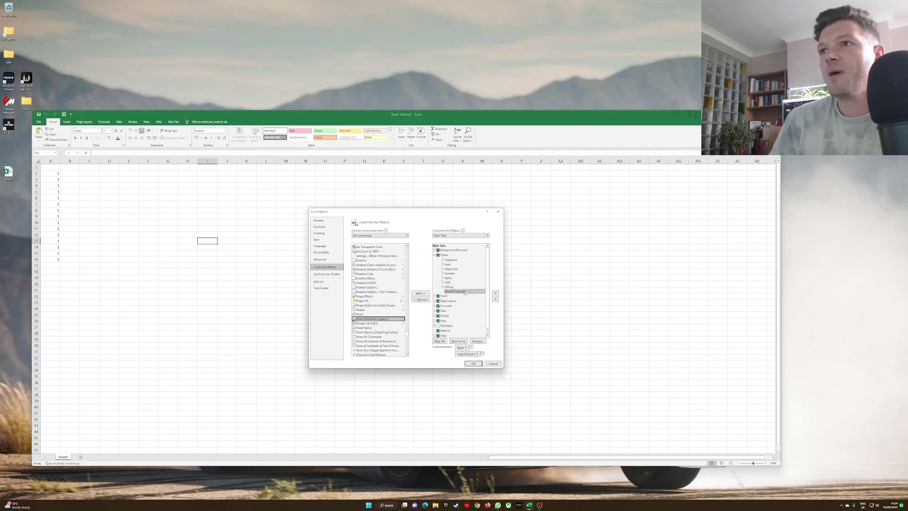
pyautogui.click(418, 293)
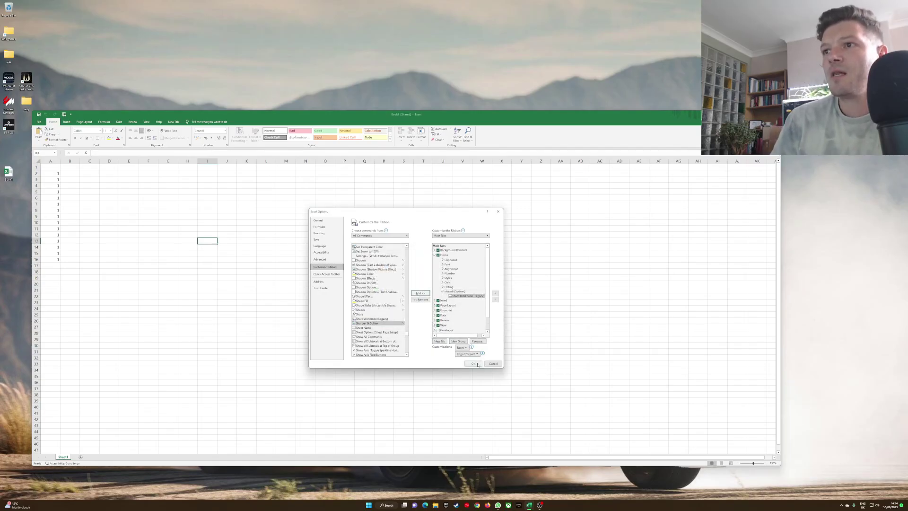
pyautogui.click(476, 364)
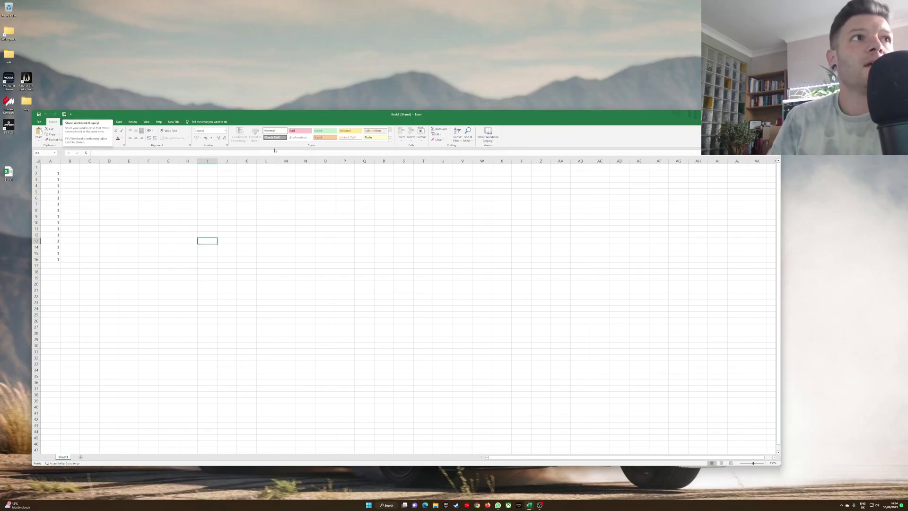
pyautogui.click(497, 137)
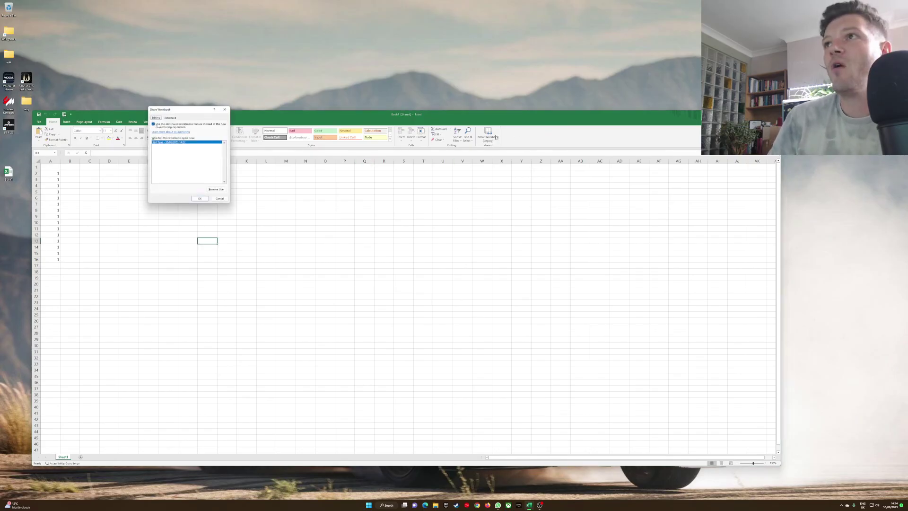
pyautogui.click(219, 199)
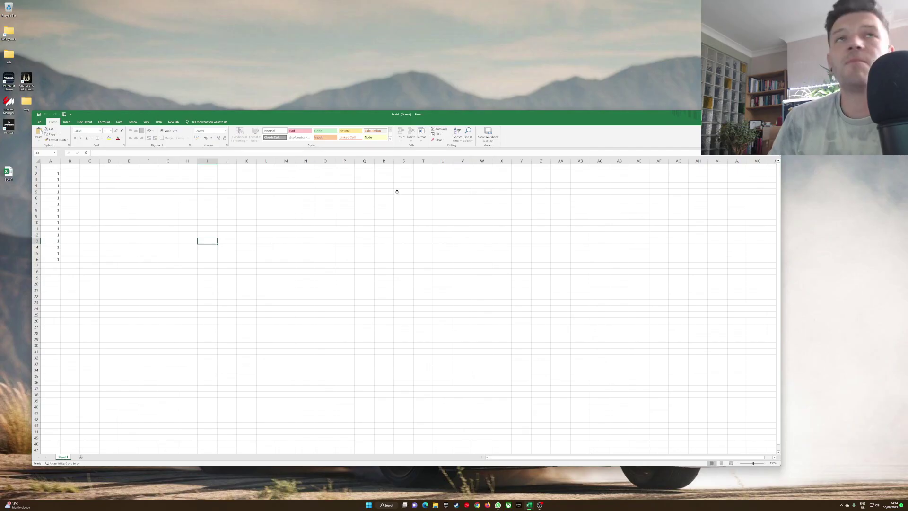